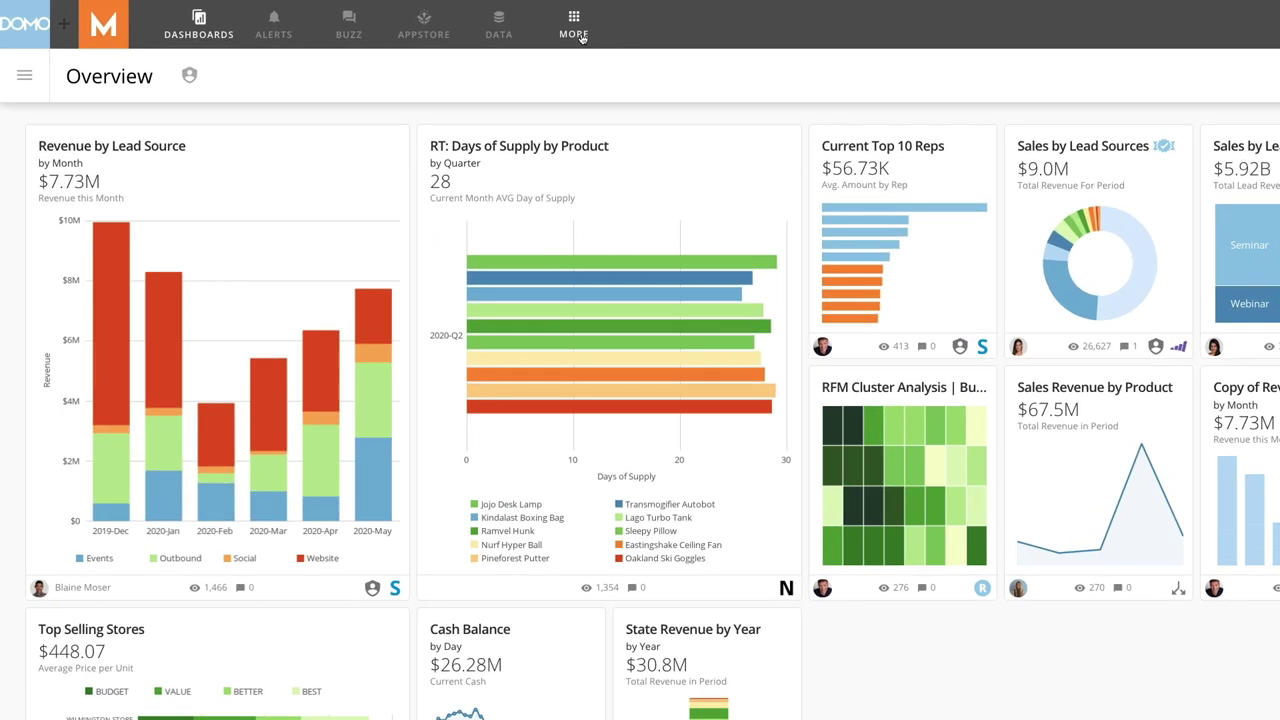
- Open the MORE menu of additional Domo areas from the Overview dashboard
click(432, 24)
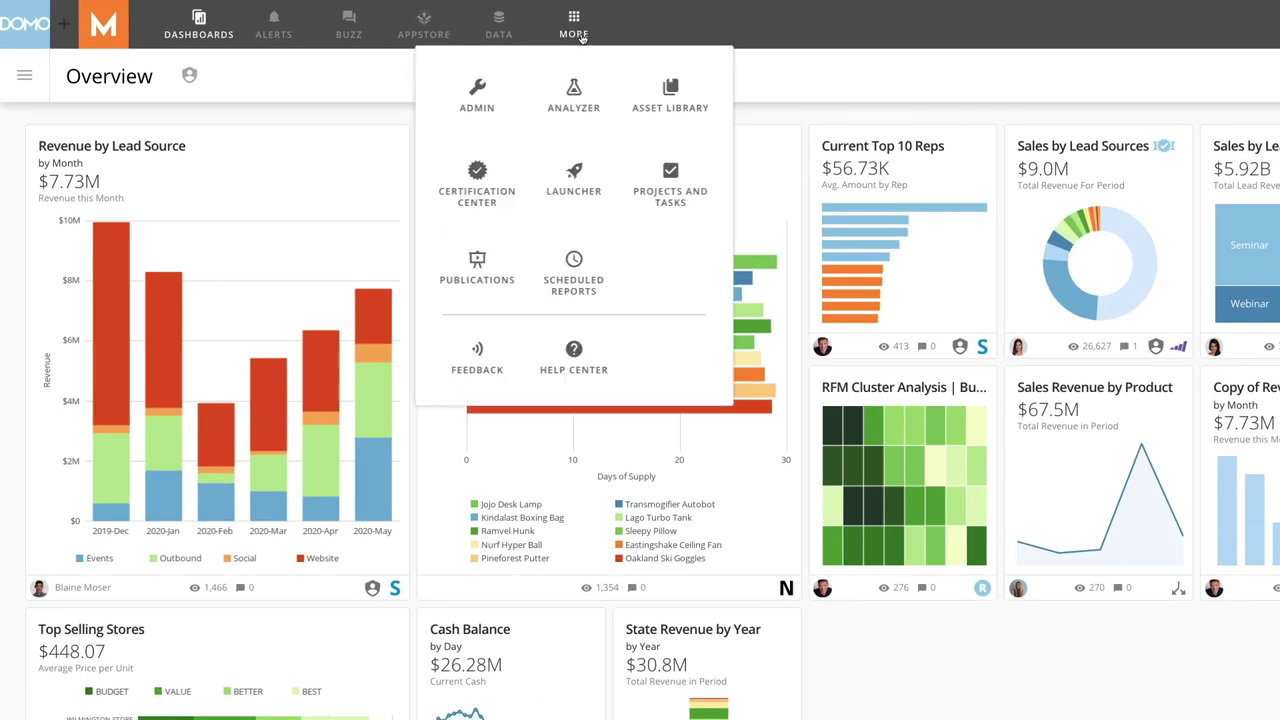
- Go to Projects and Tasks and review the project filter and the personal and assigned task lists
click(662, 165)
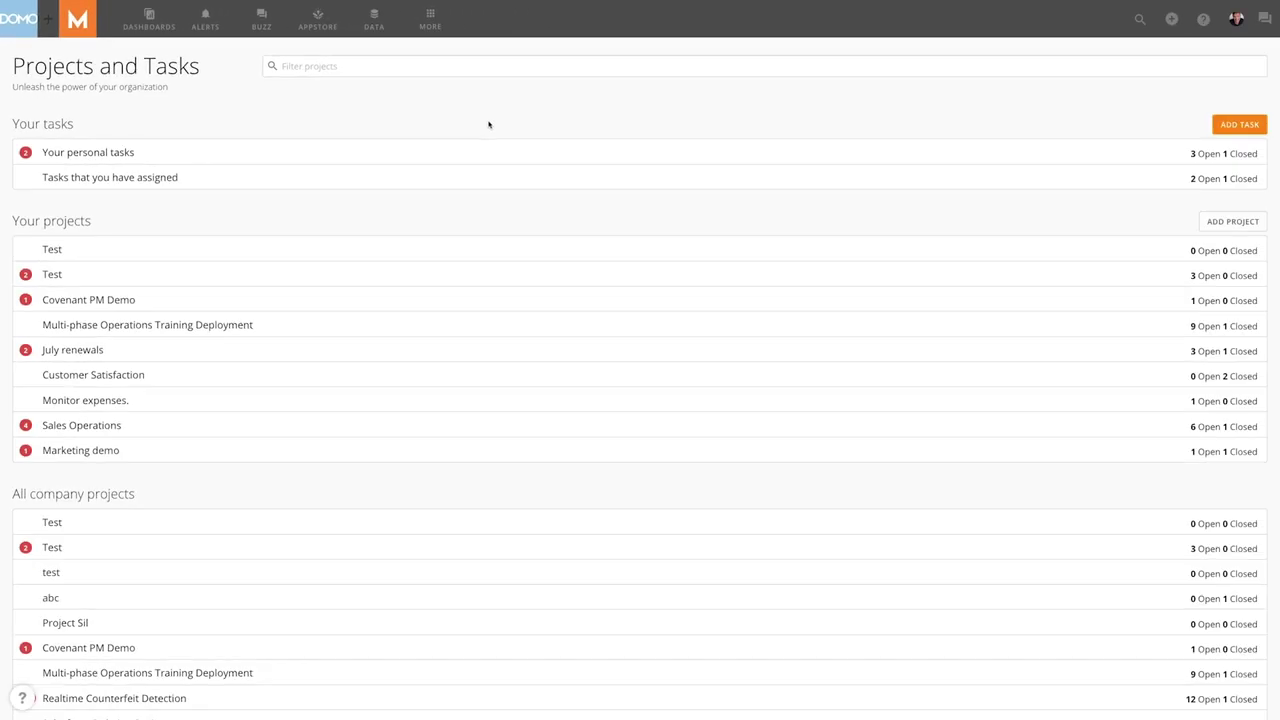
click(312, 64)
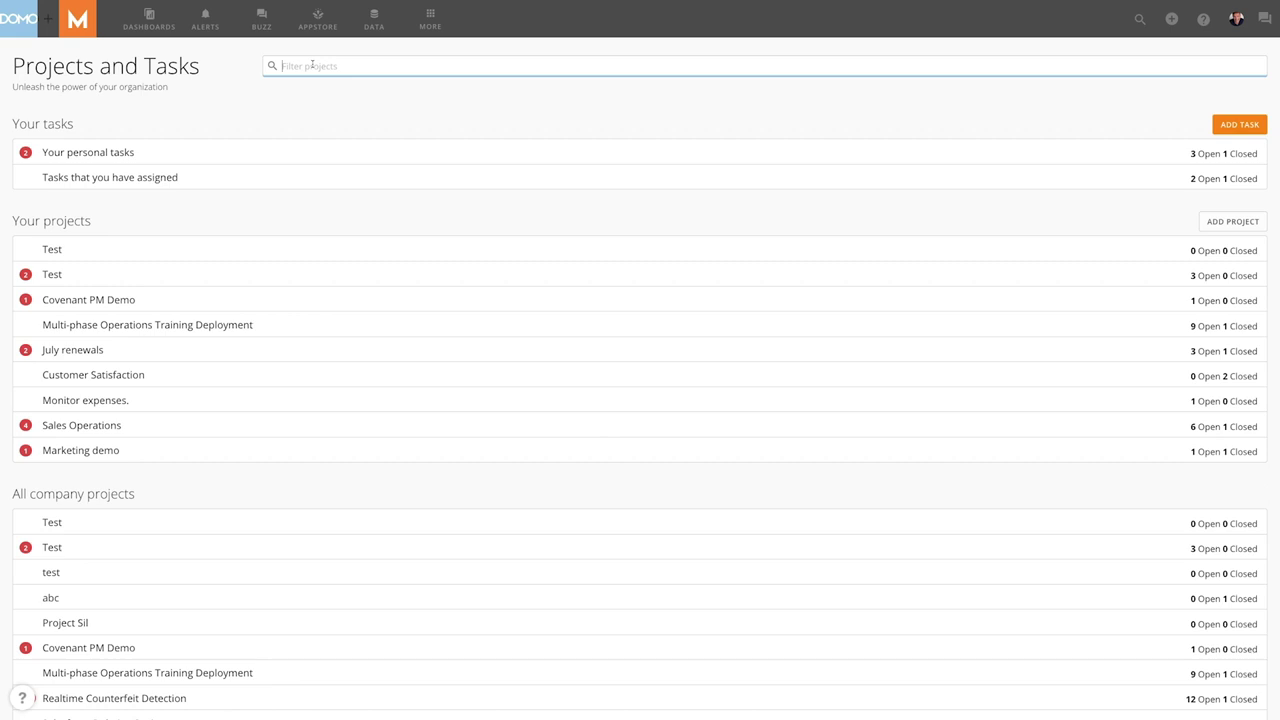
click(318, 89)
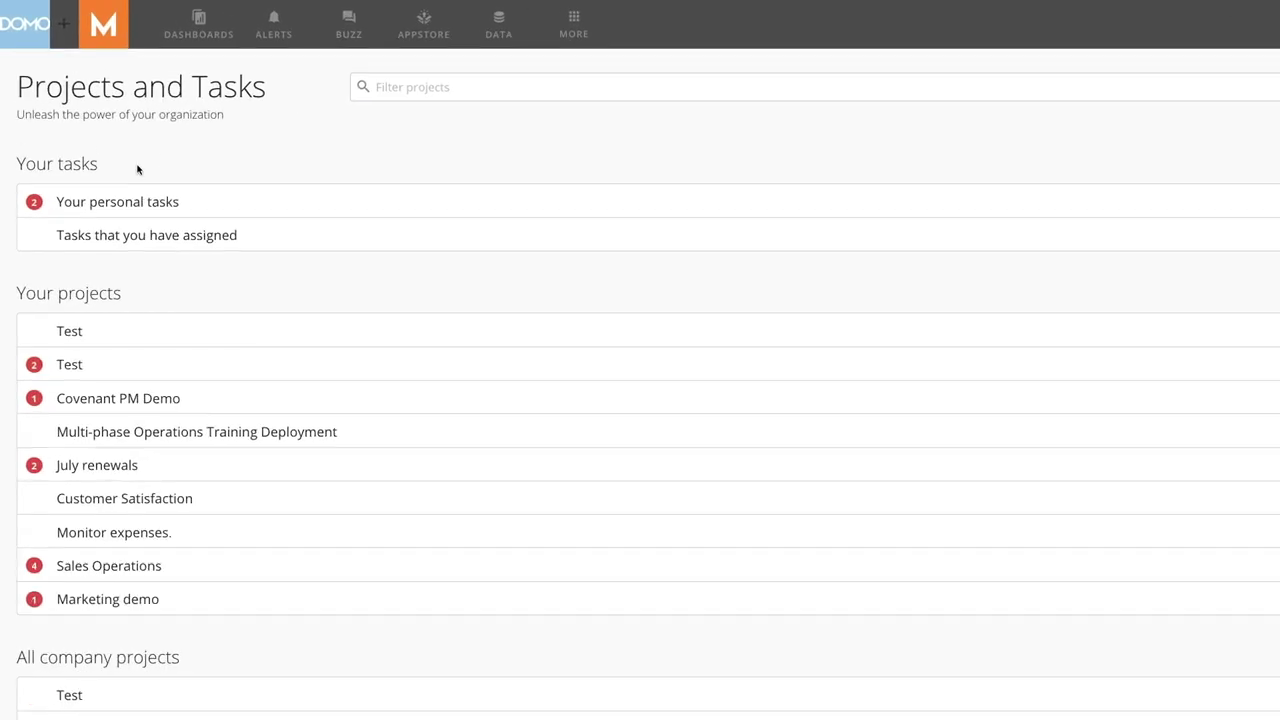
click(199, 202)
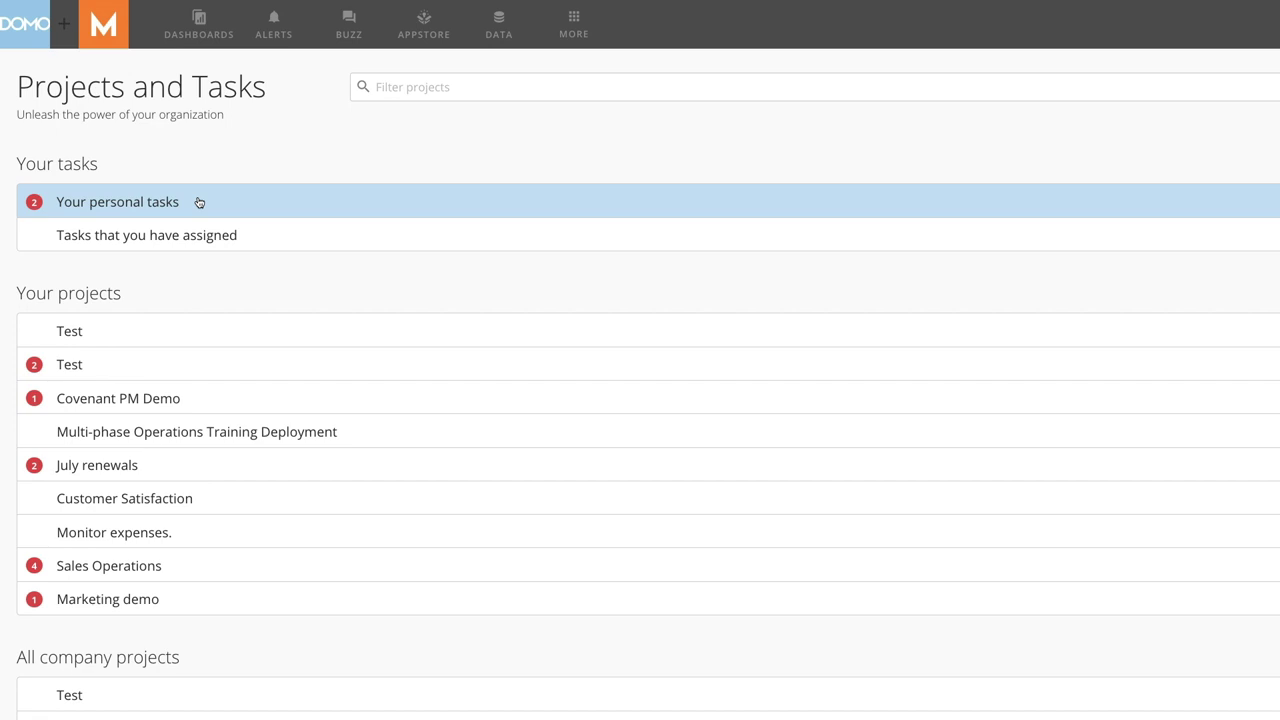
click(260, 234)
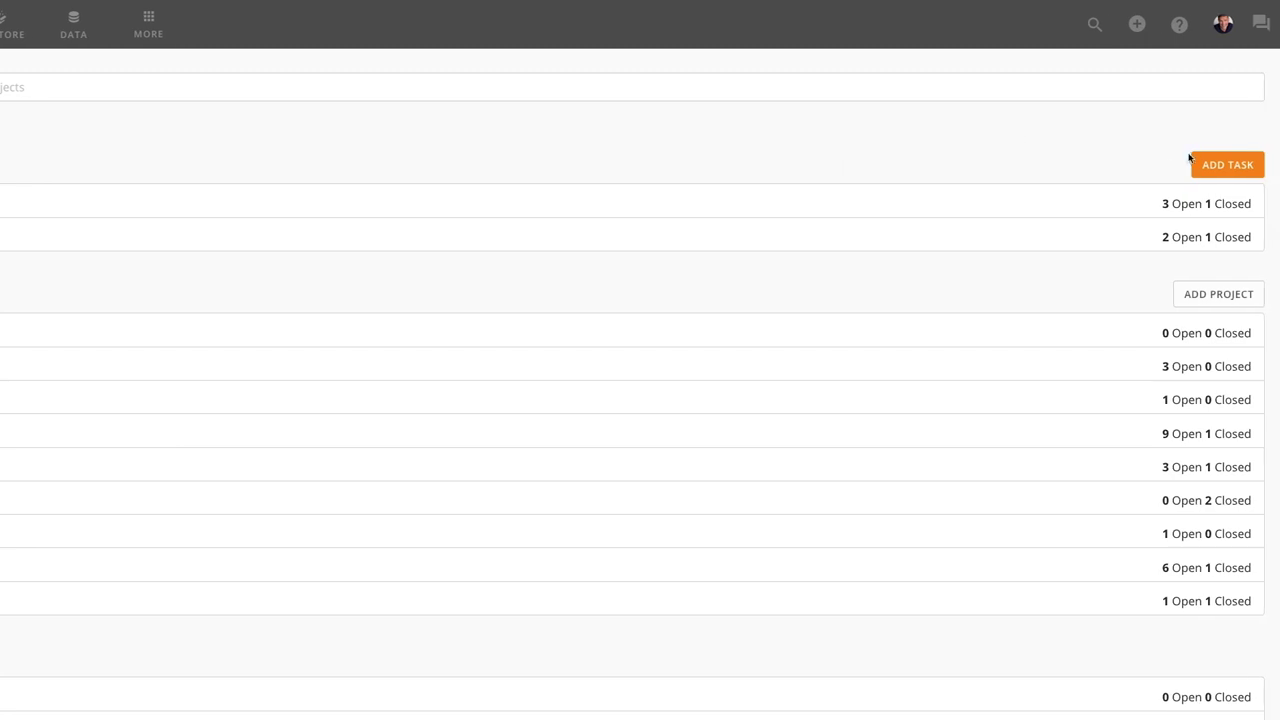
click(1200, 165)
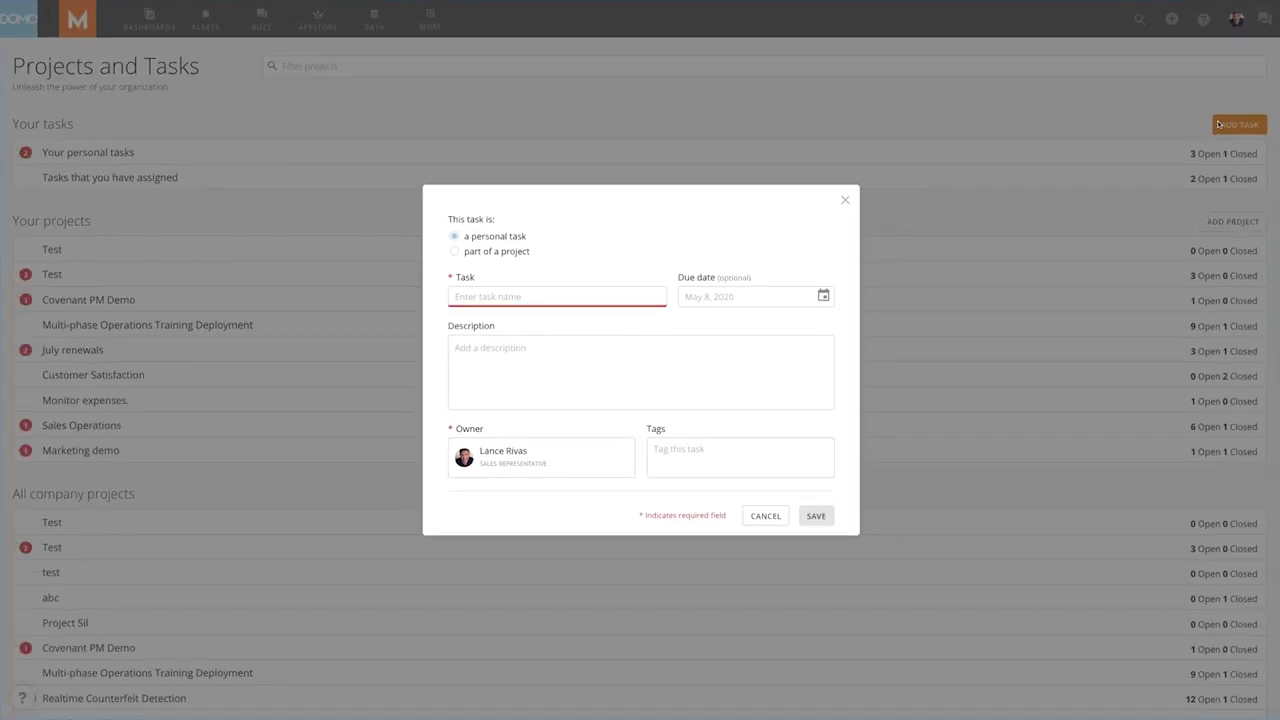
click(845, 200)
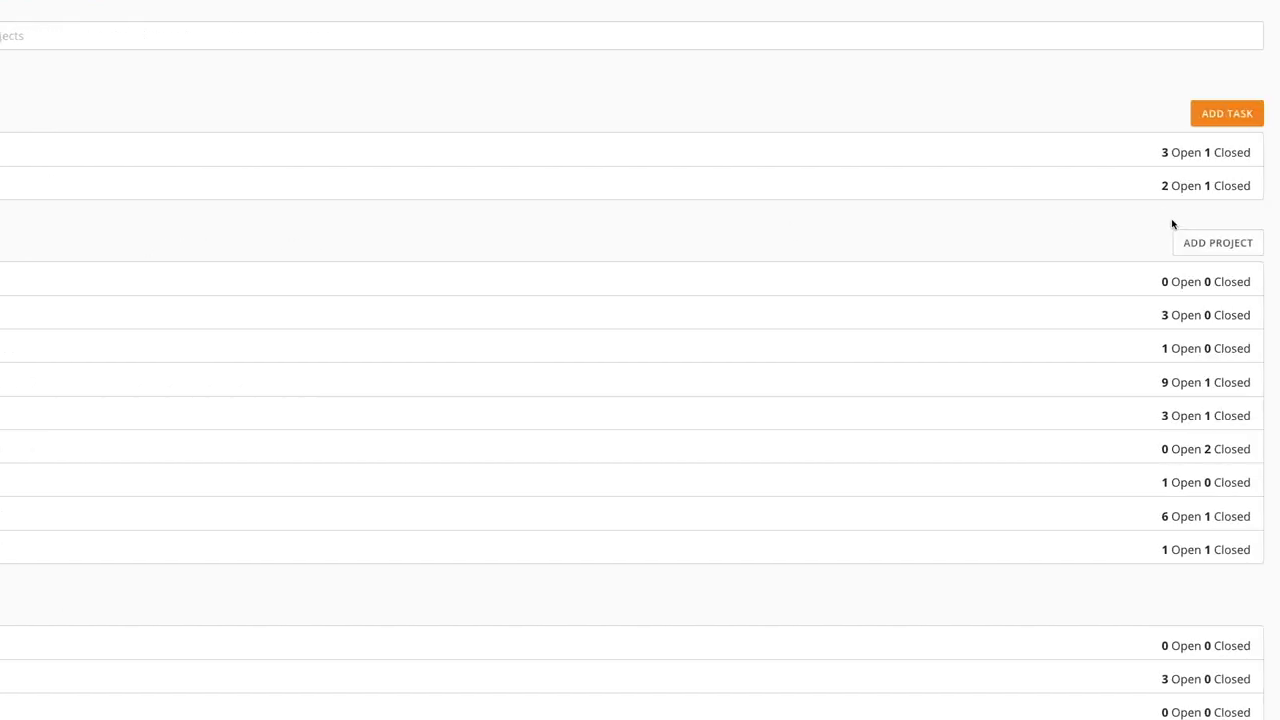
click(1190, 242)
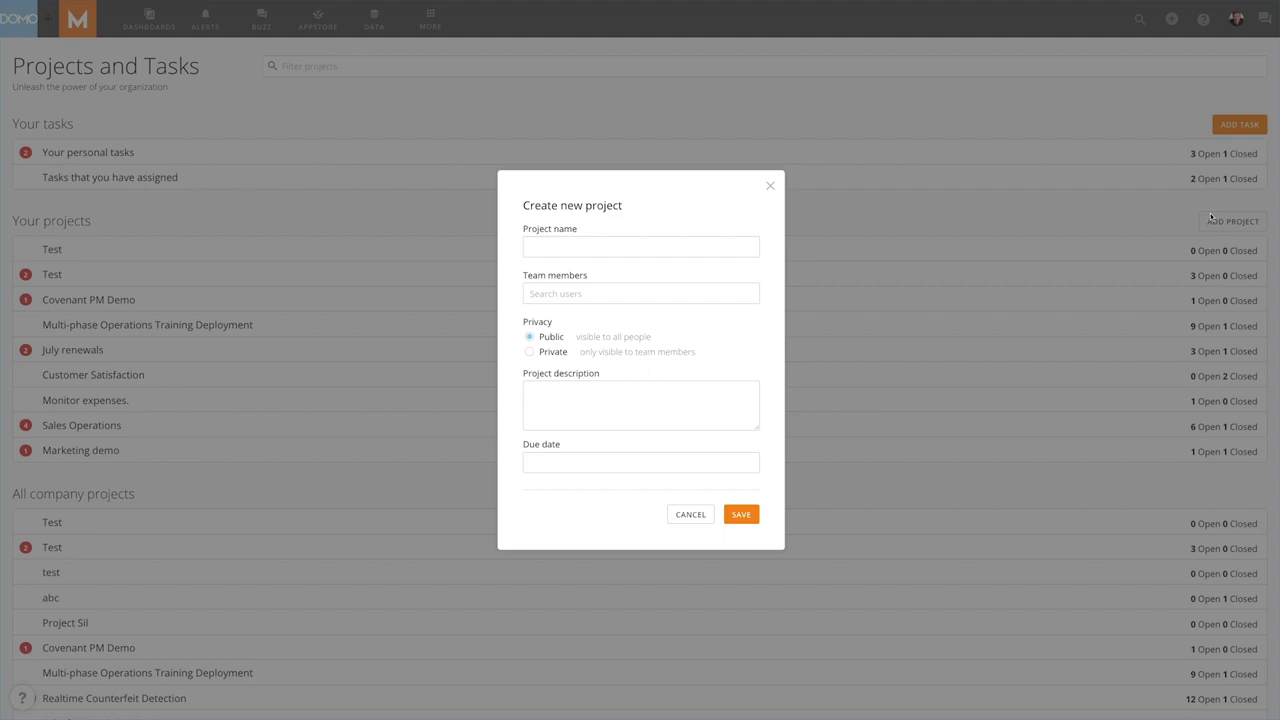
click(772, 192)
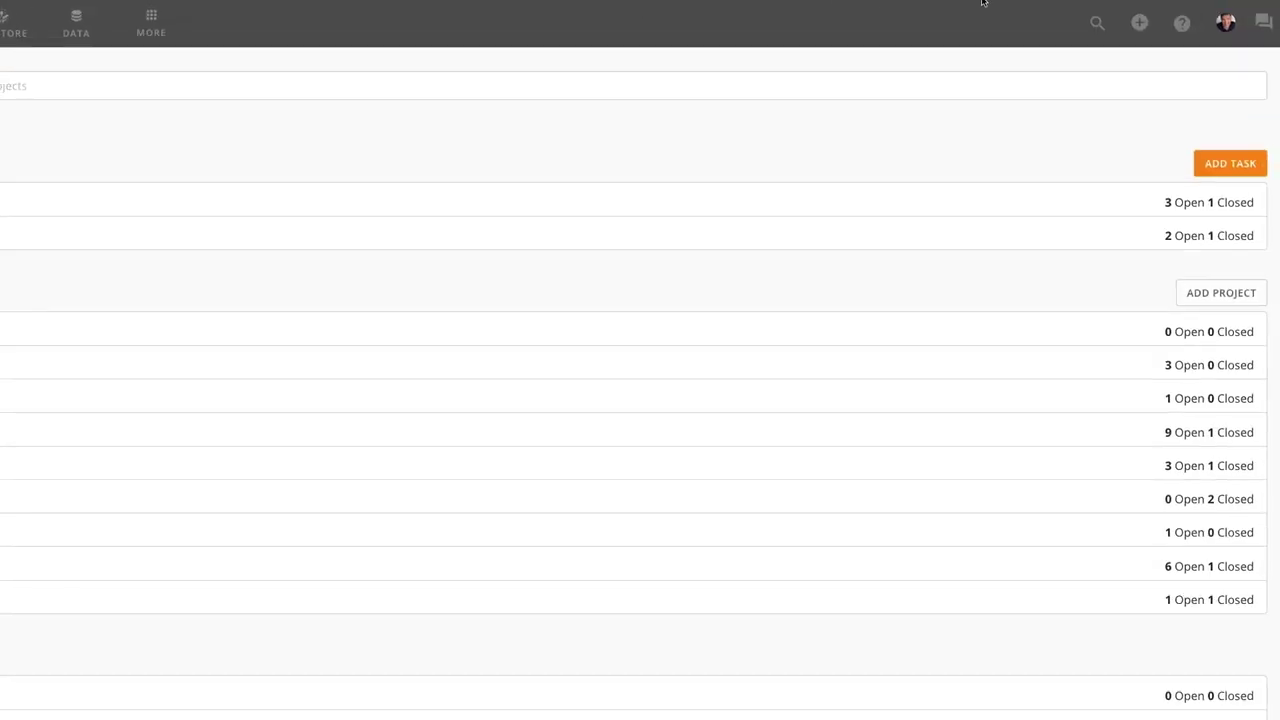
- Start a new project from the add menu and name it 'Test'
click(1135, 24)
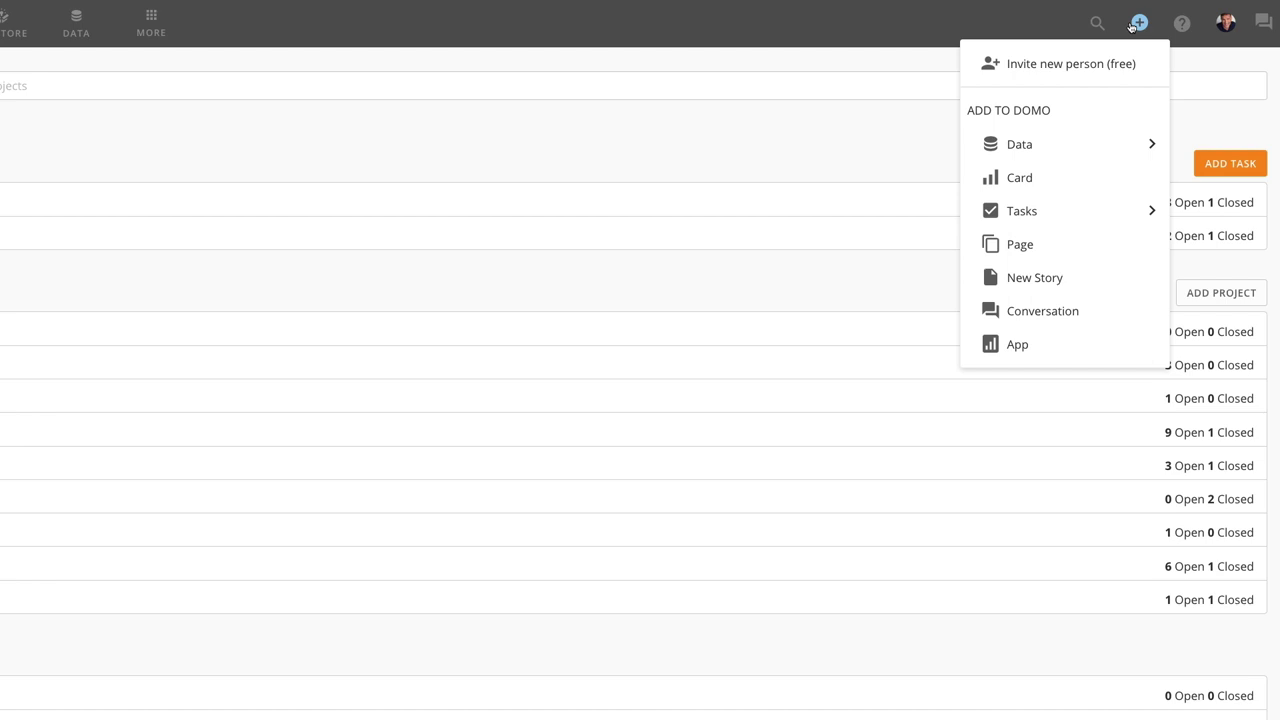
click(1127, 207)
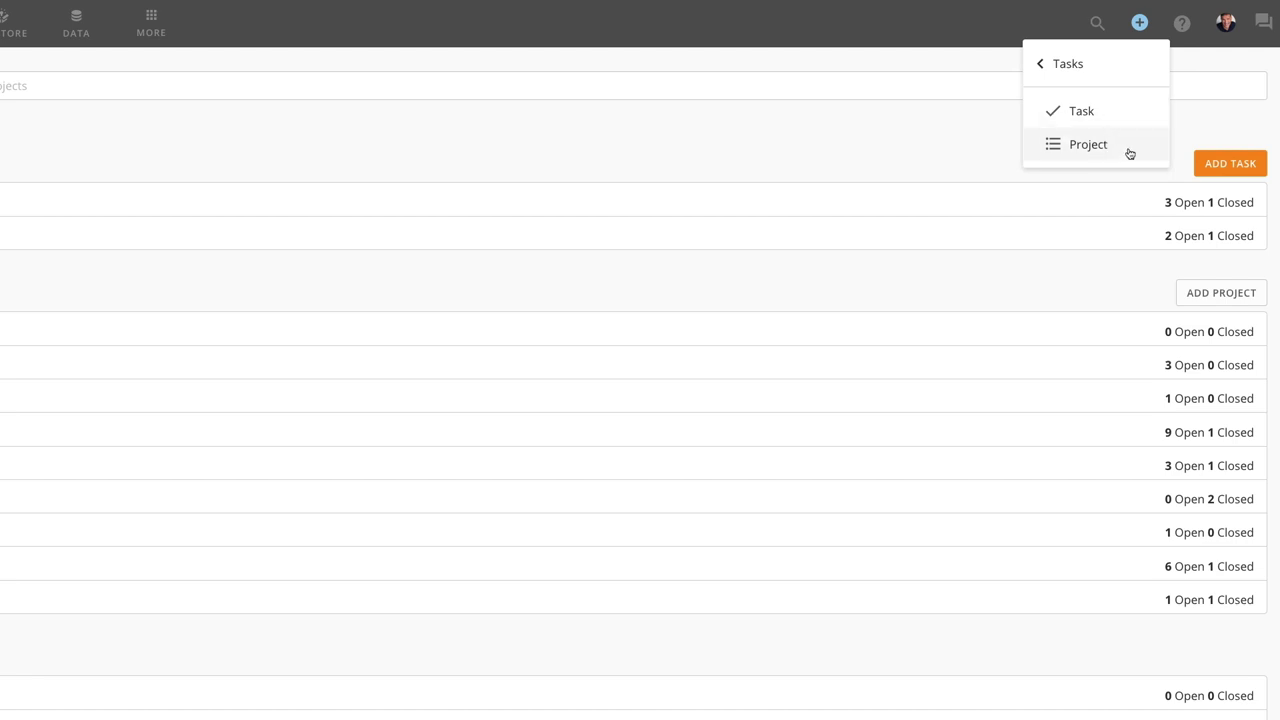
click(1130, 153)
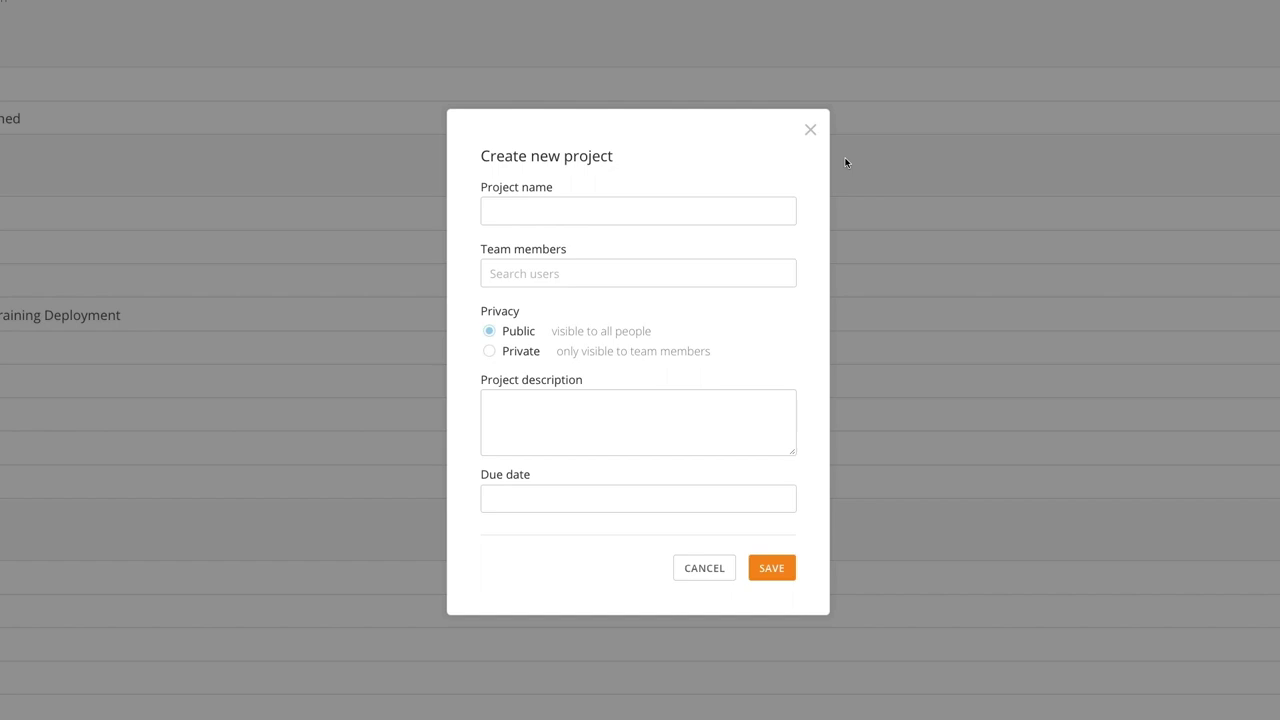
click(783, 200)
text(Test)
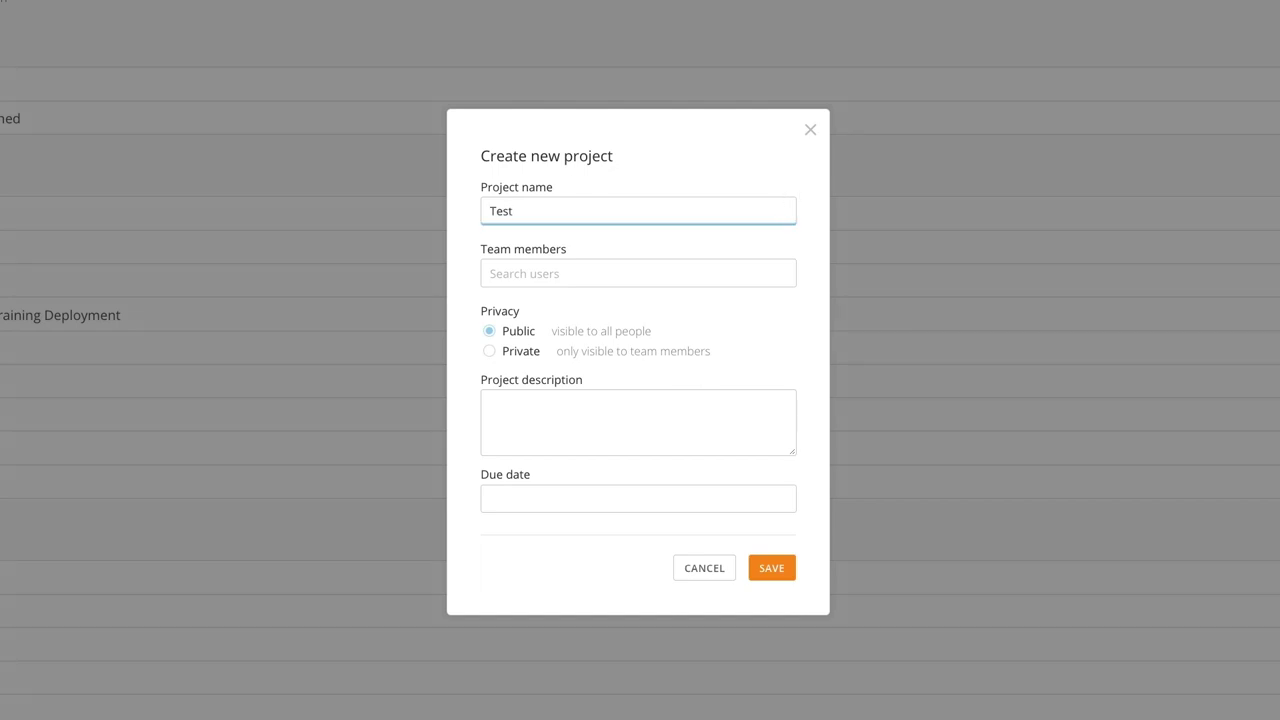
- Add a colleague, make it Private, describe it 'This is a test.', set due May 1, 2020, and save
click(736, 263)
text(Bett)
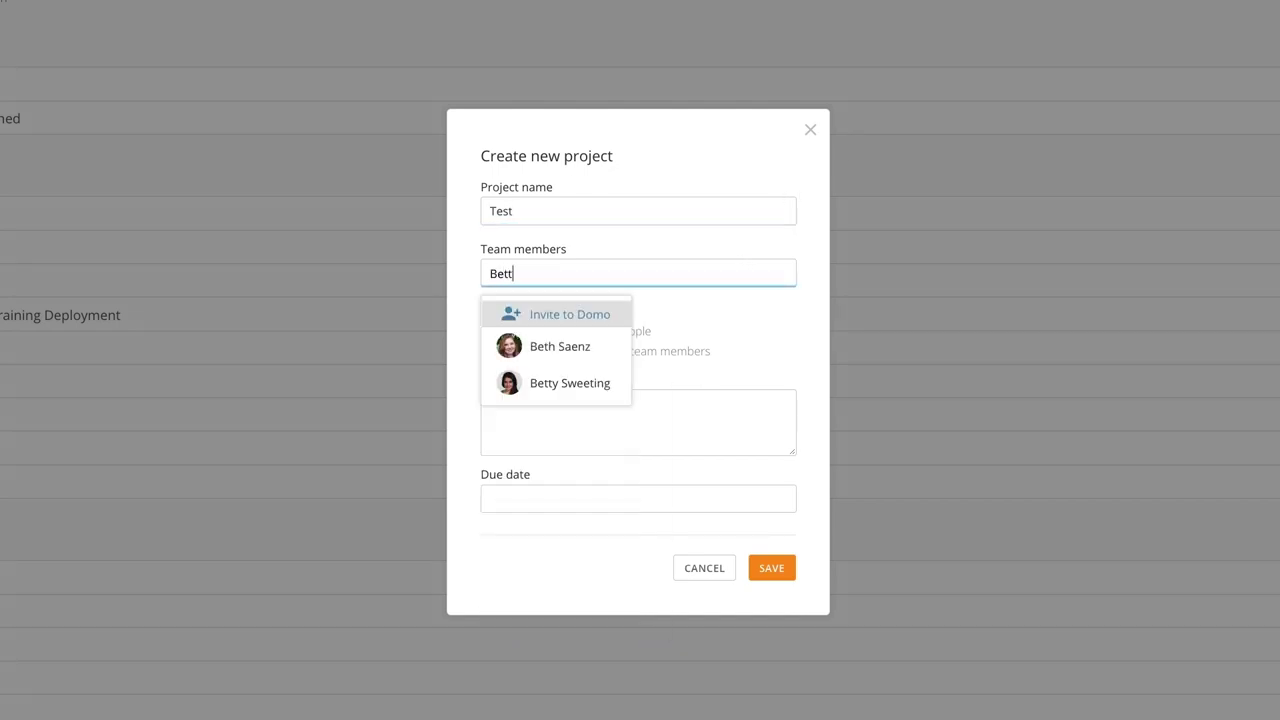
click(608, 344)
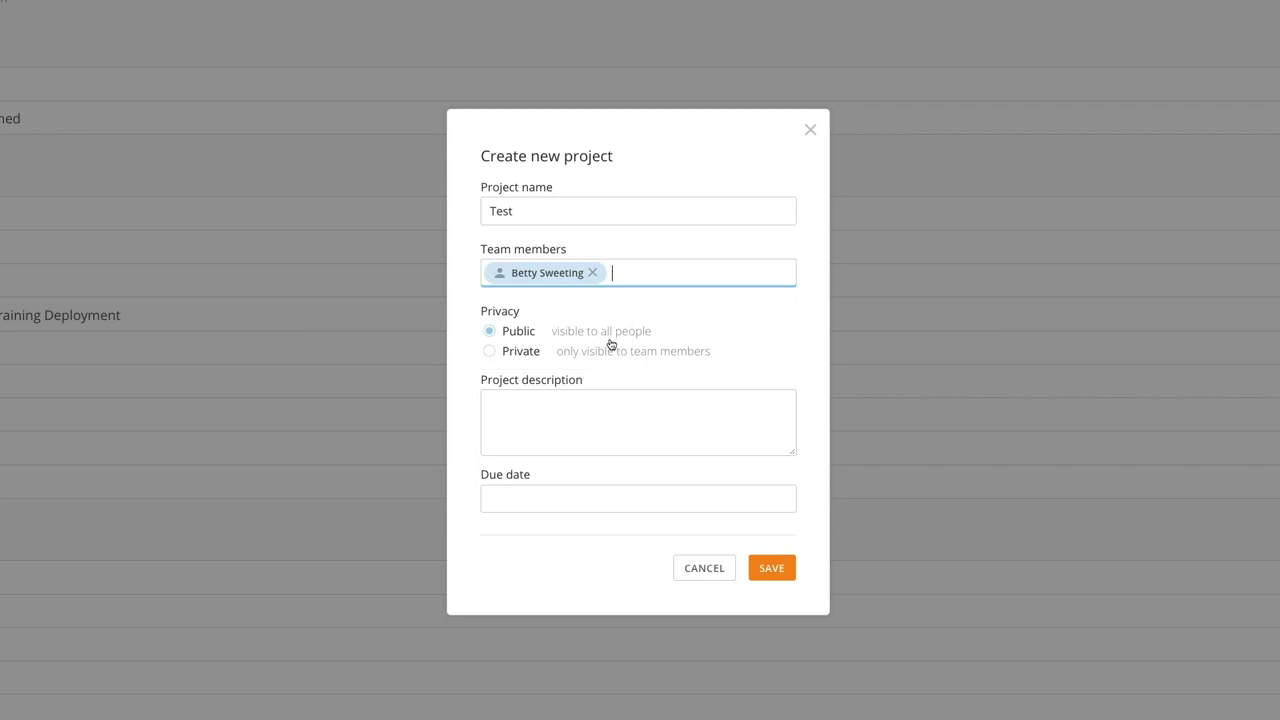
click(530, 355)
click(525, 410)
text(This is a test.)
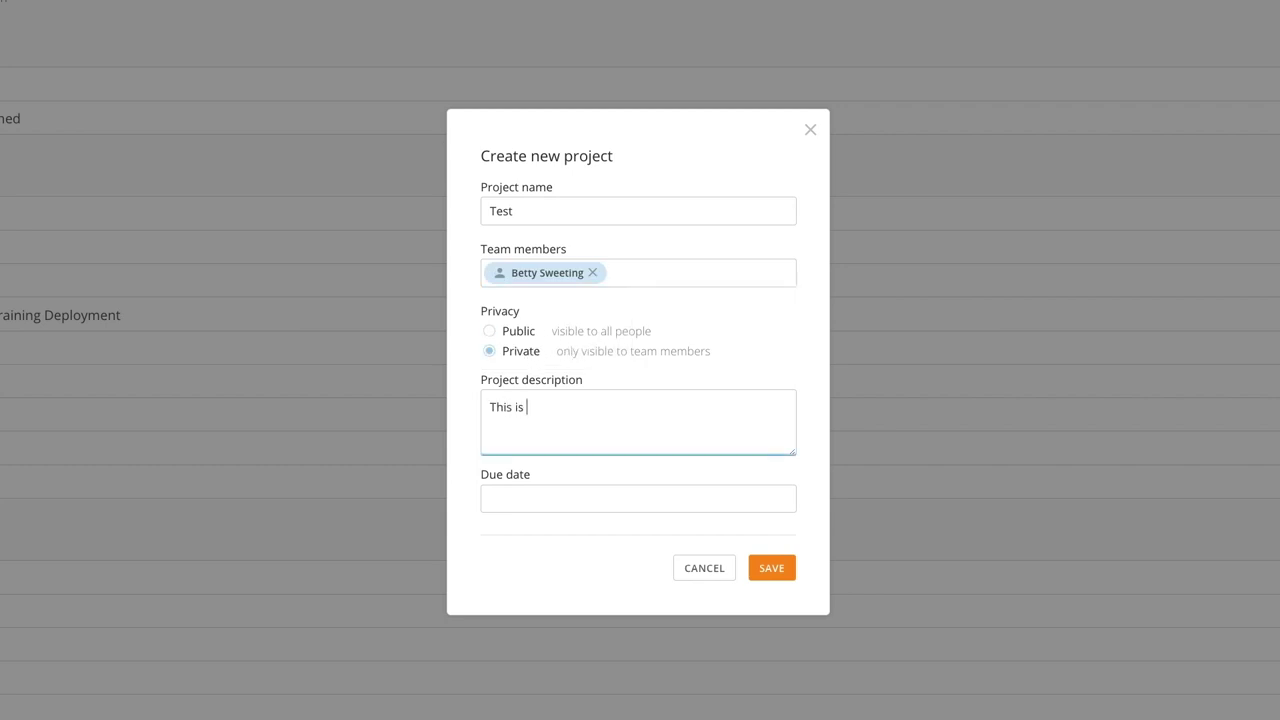
click(538, 497)
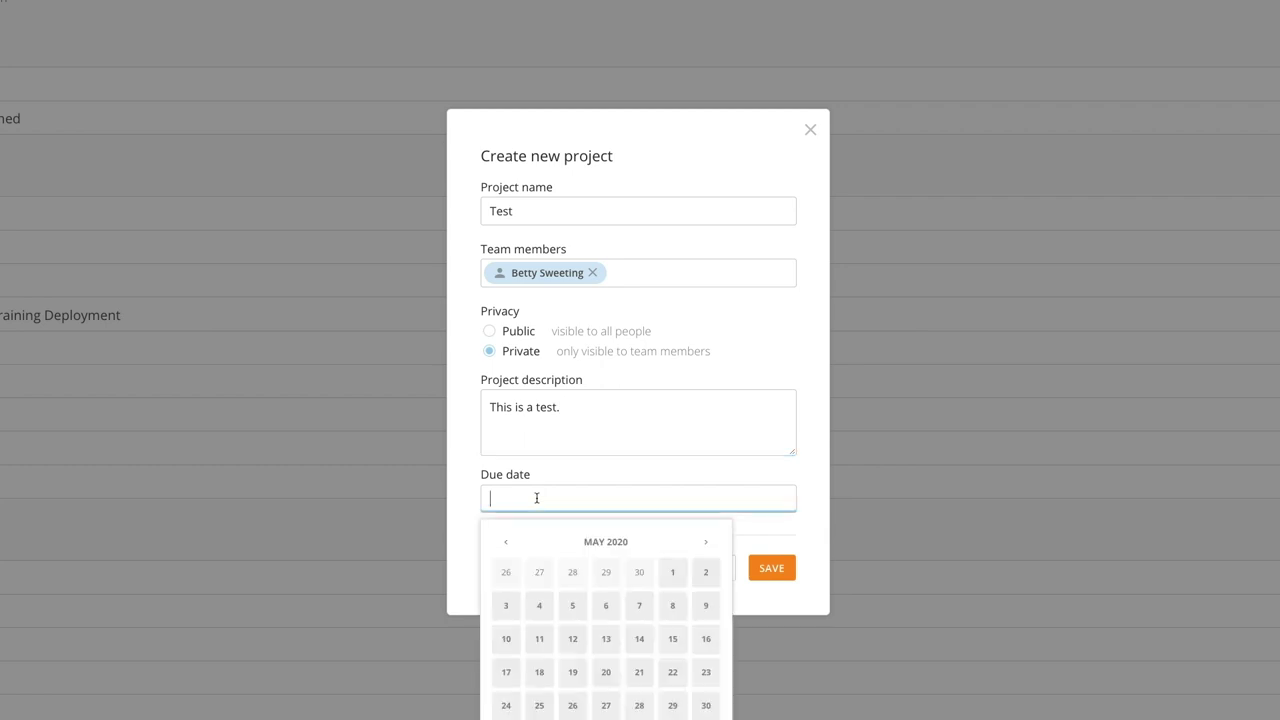
click(667, 574)
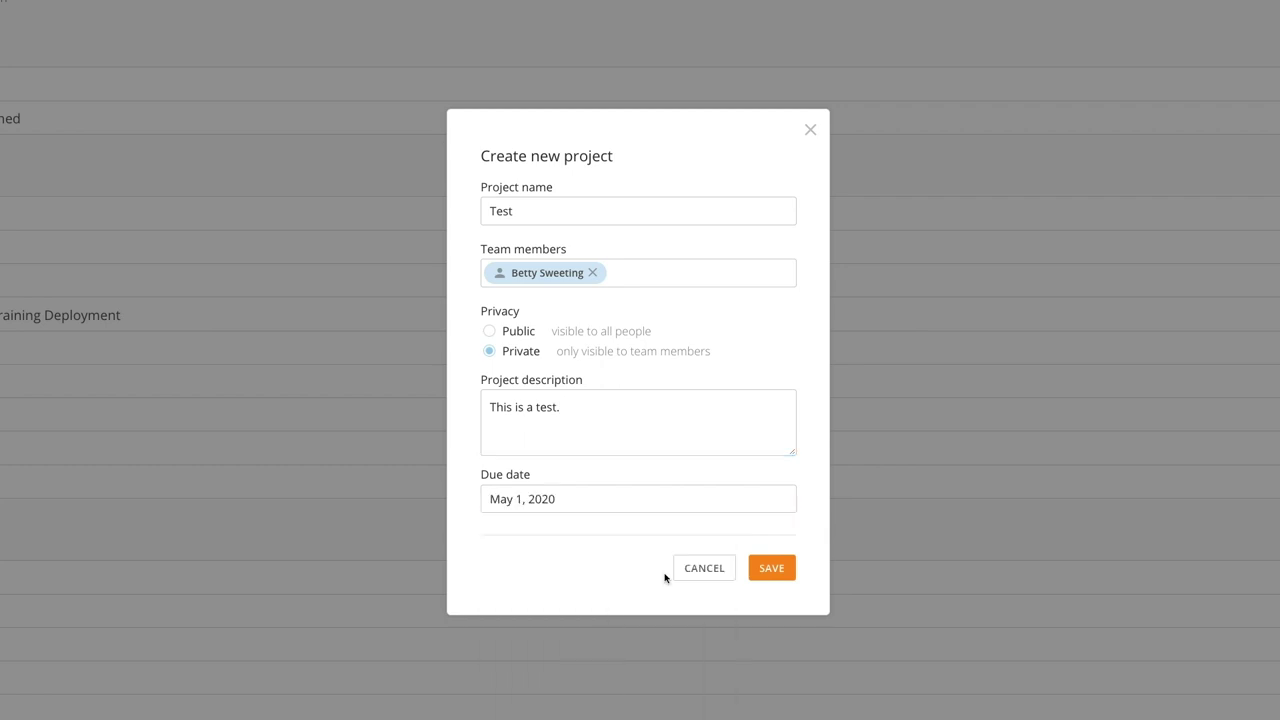
click(763, 566)
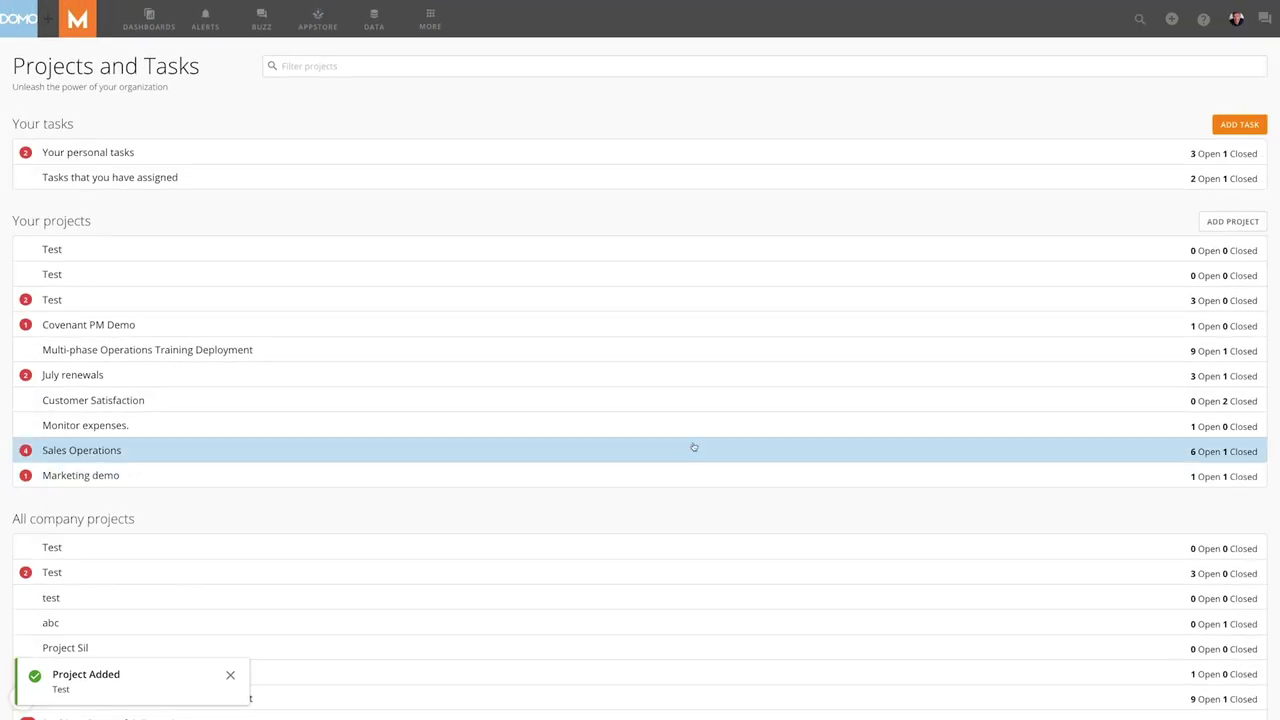
- Open the Test project board and check the Working On list's options menu
click(606, 309)
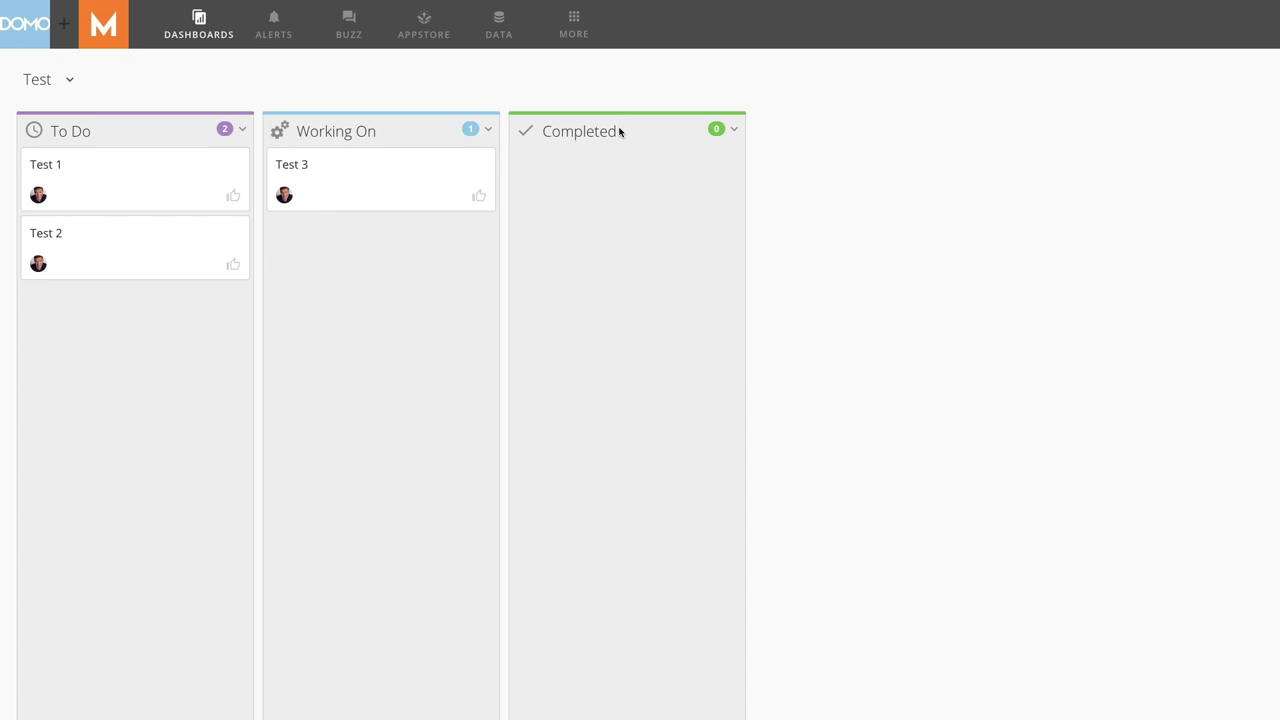
click(488, 130)
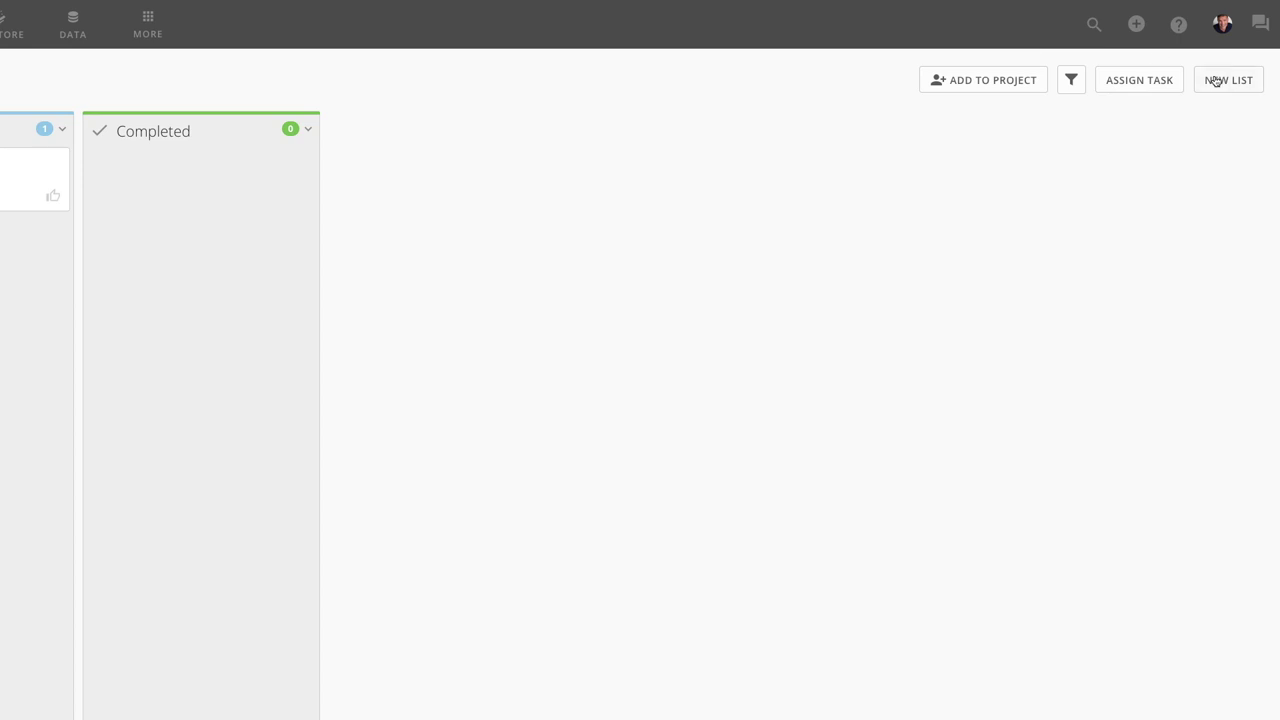
- Add a card named 'Test 4' to the Working On list, dismissing the new-list and new-task forms
click(1217, 81)
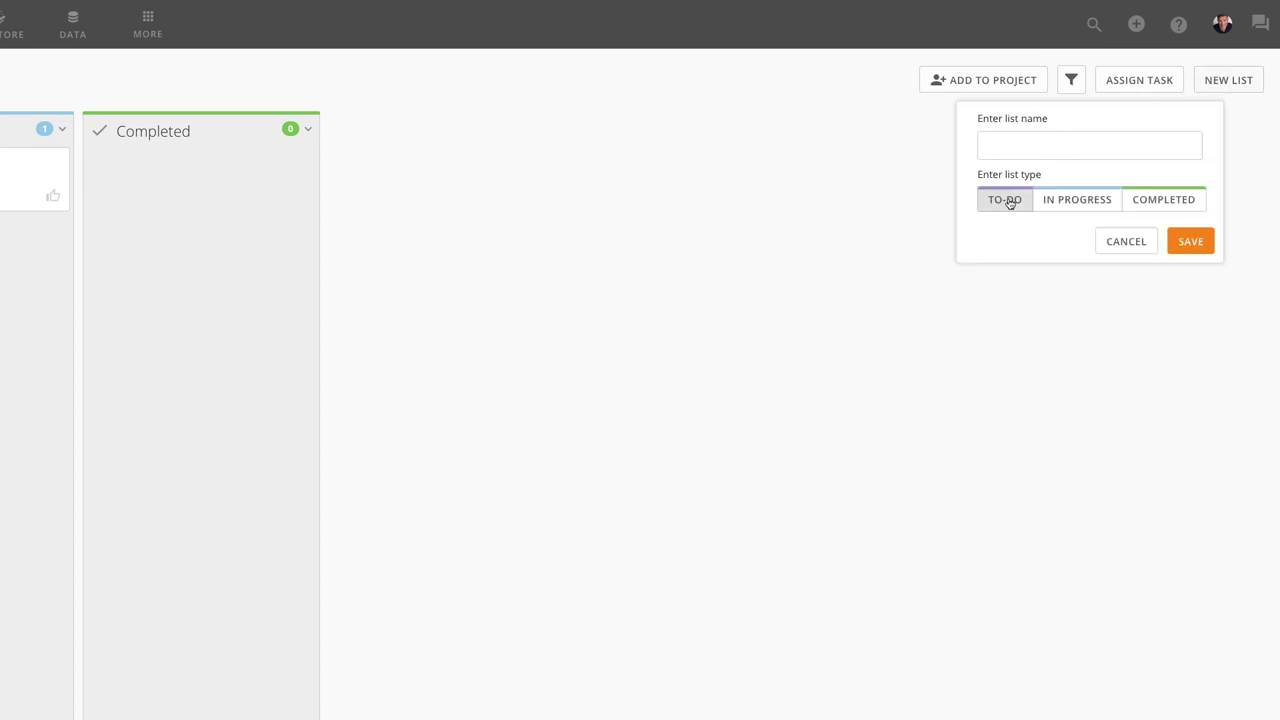
click(1125, 240)
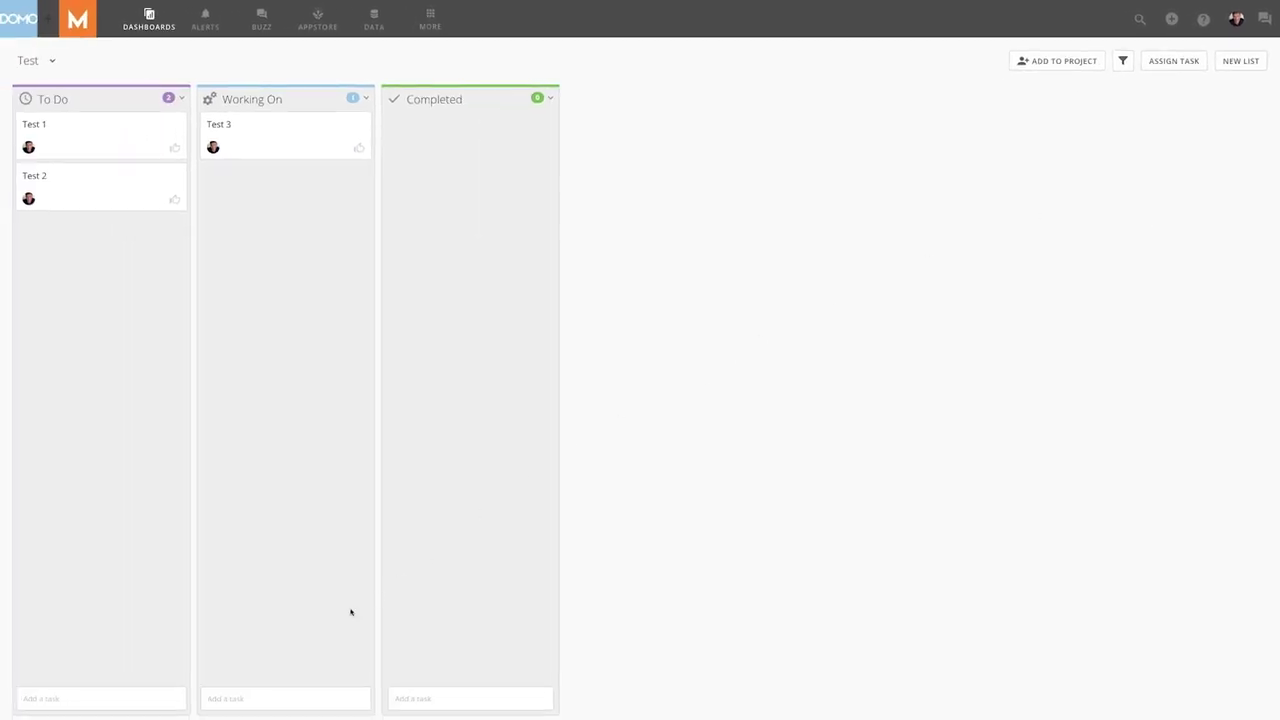
click(230, 697)
text(Test 4)
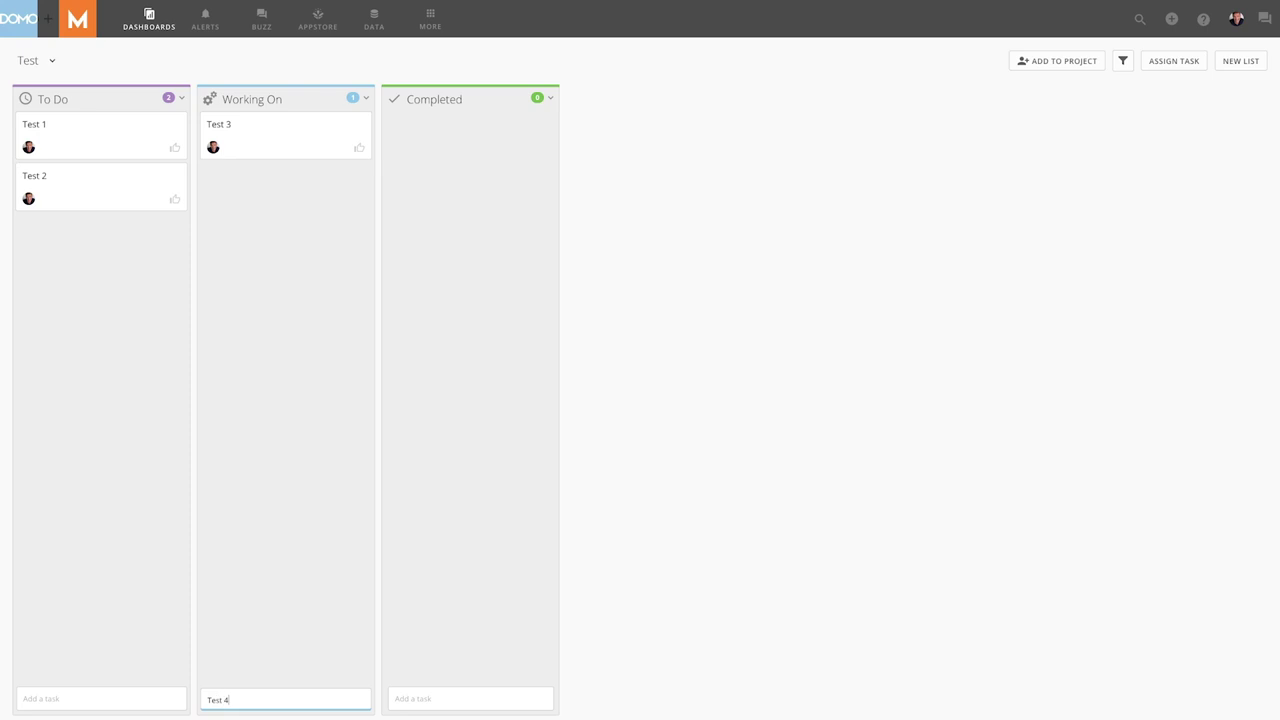
key(Return)
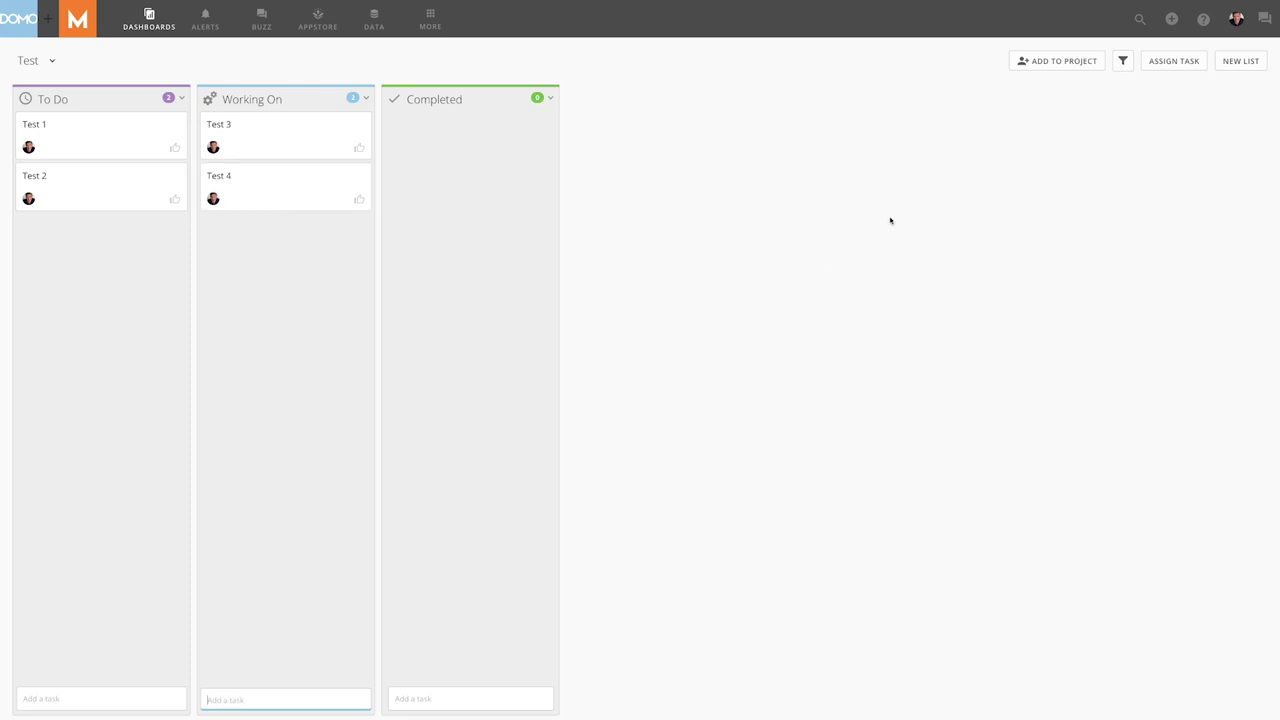
click(1145, 69)
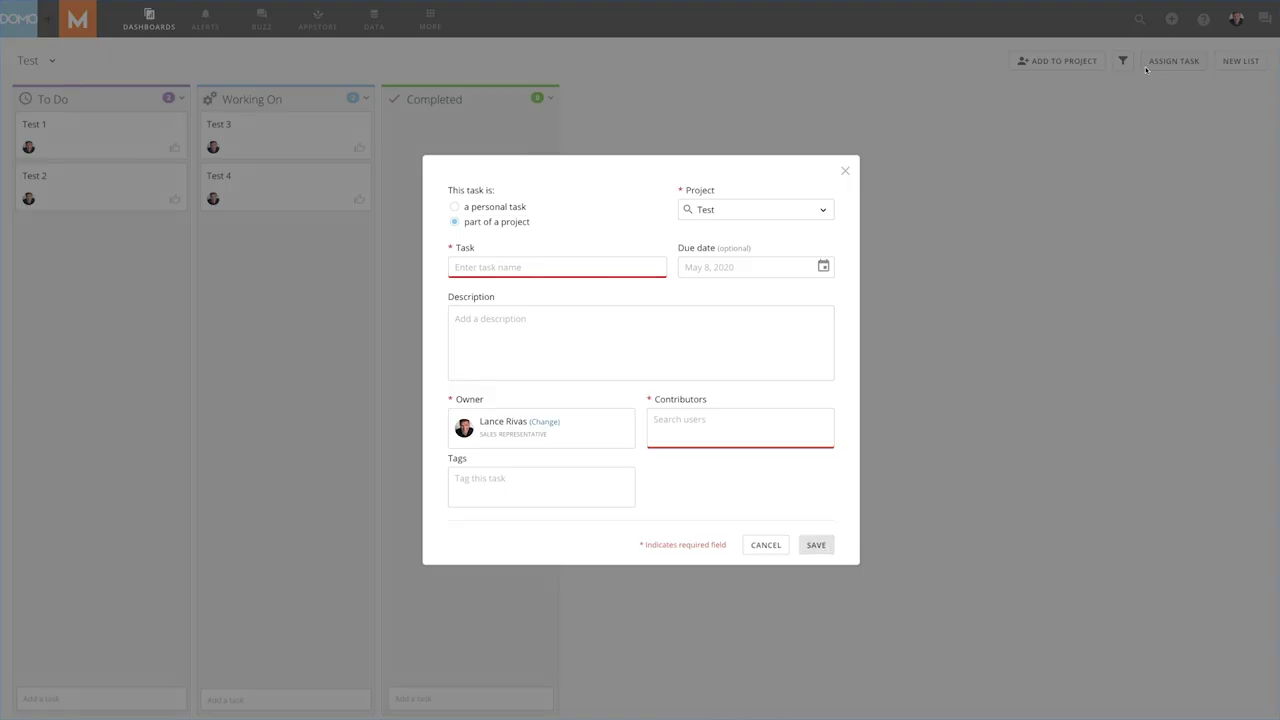
click(844, 172)
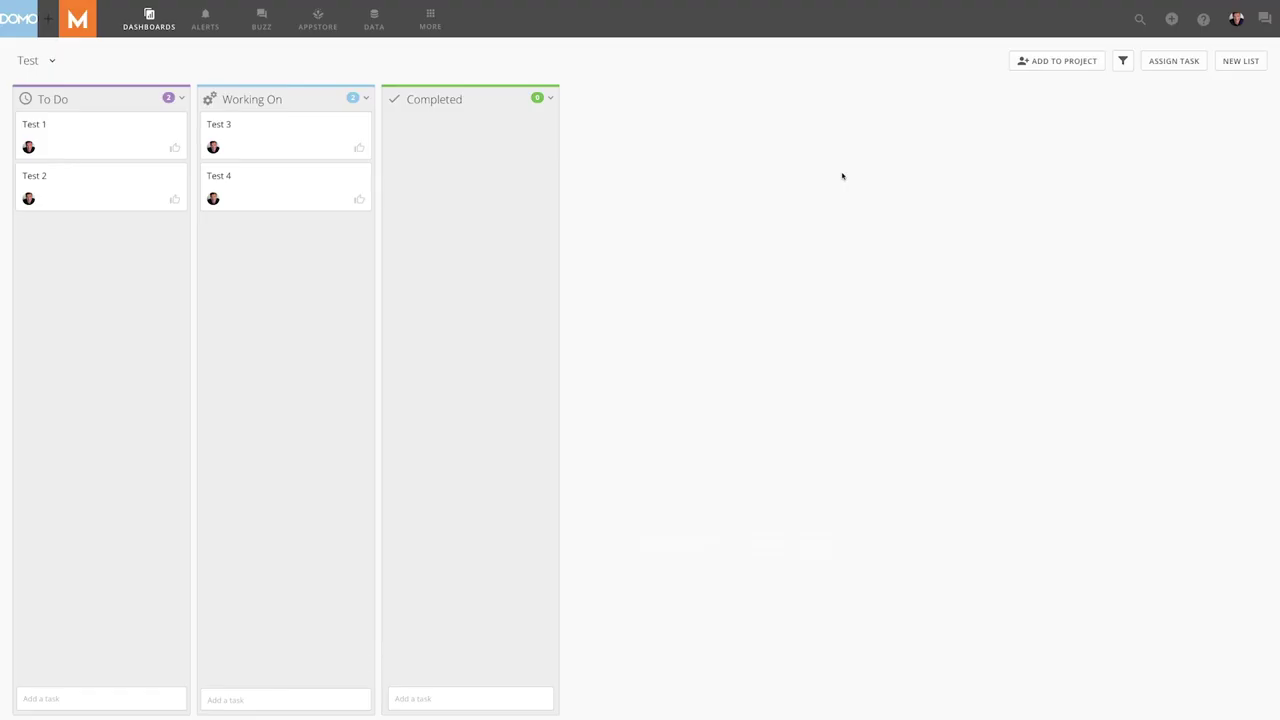
- Make a searched-for colleague the owner of Test 4, then archive the task
click(355, 181)
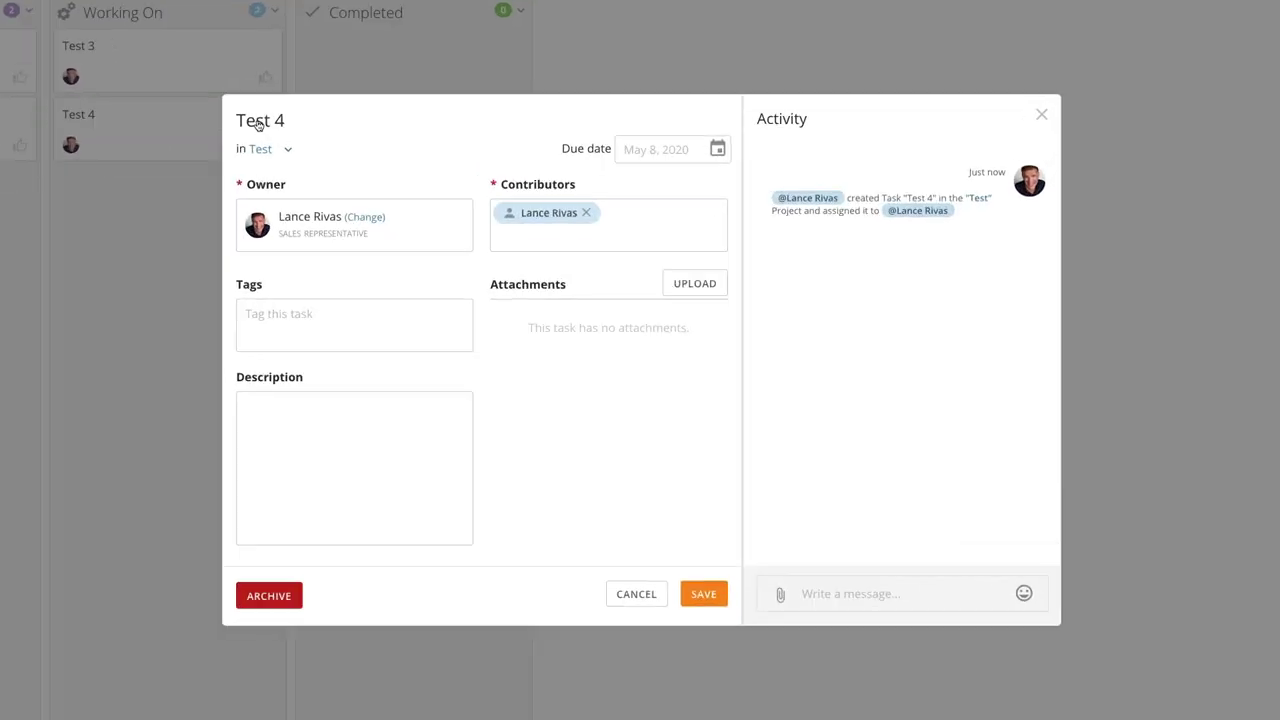
click(364, 217)
text(Betty)
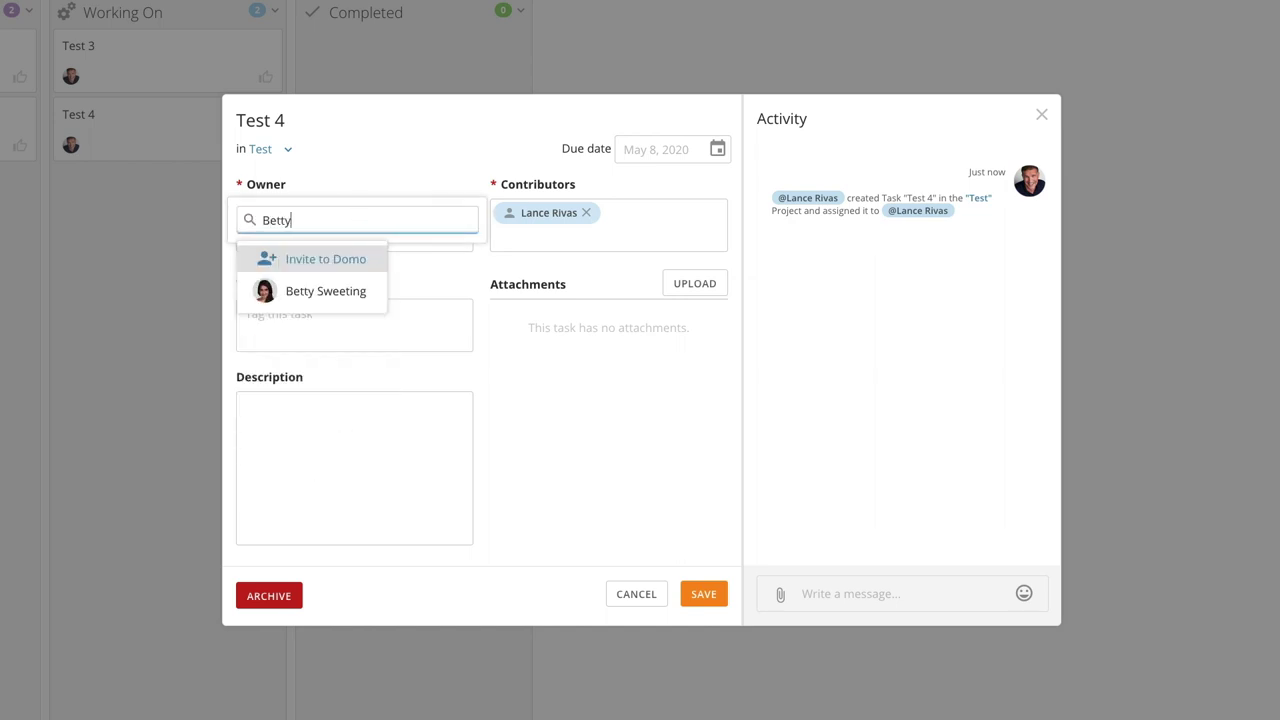
click(343, 293)
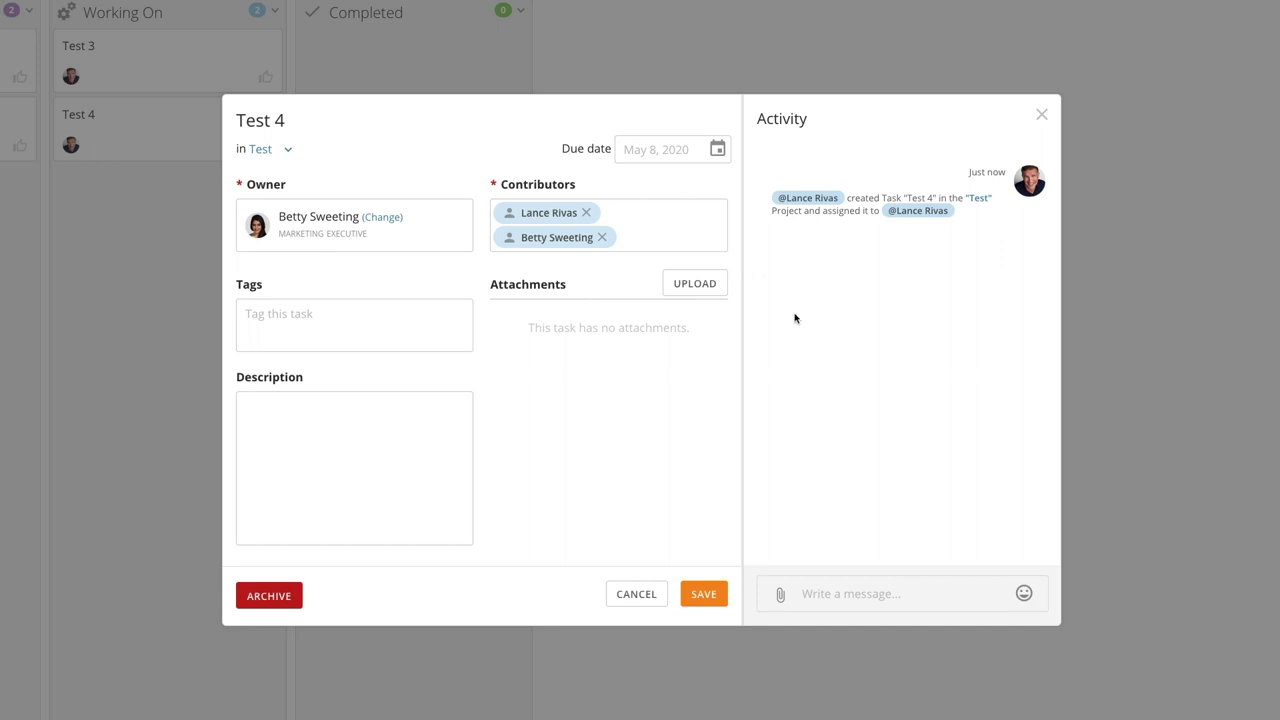
click(294, 607)
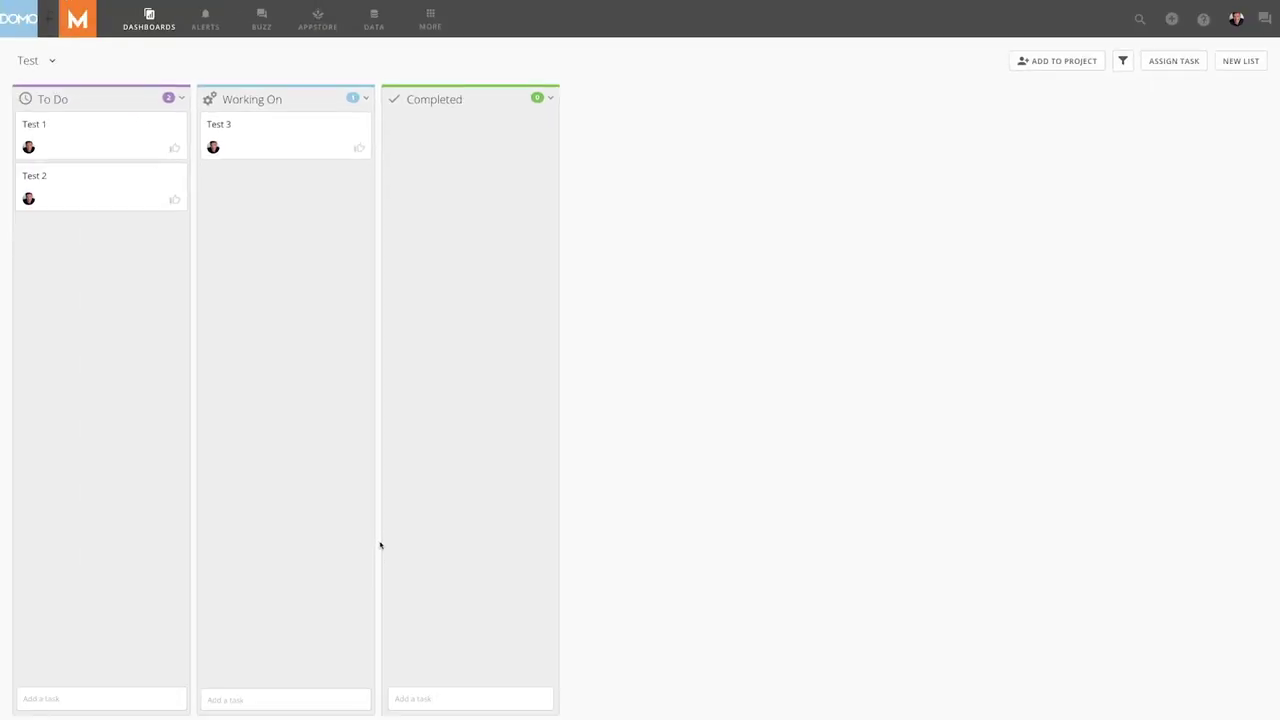
click(1121, 62)
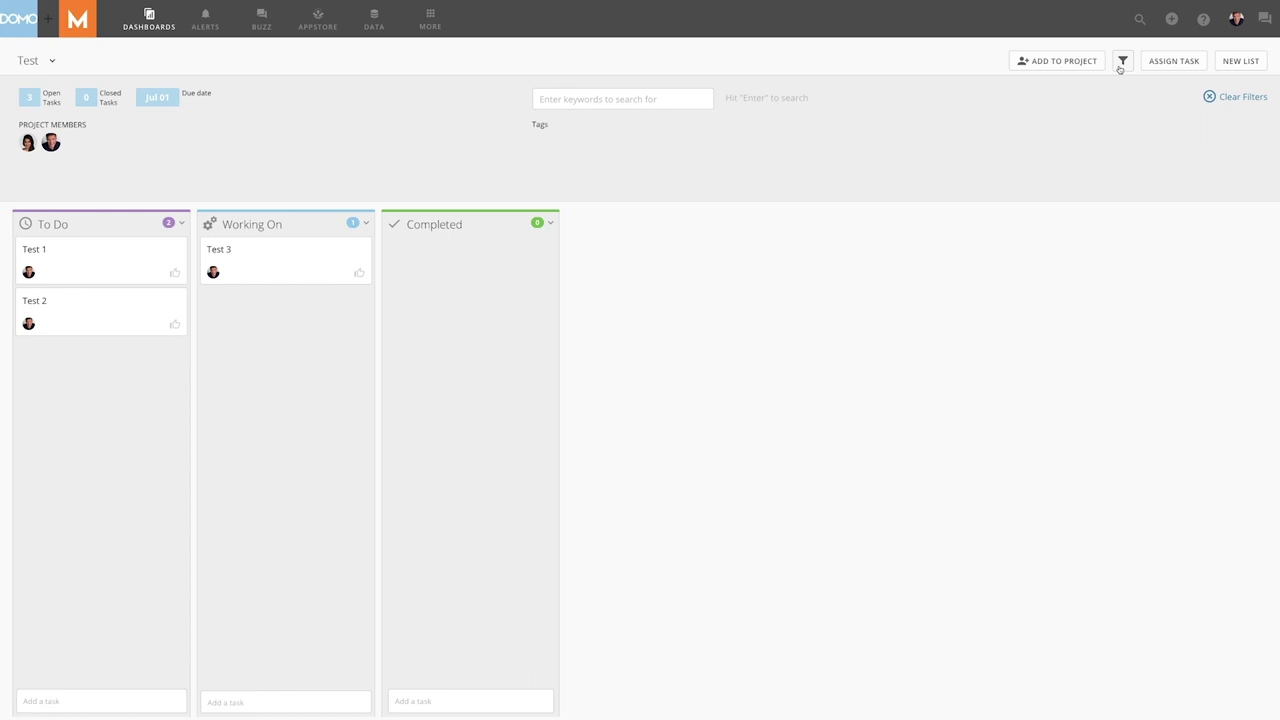
click(1121, 62)
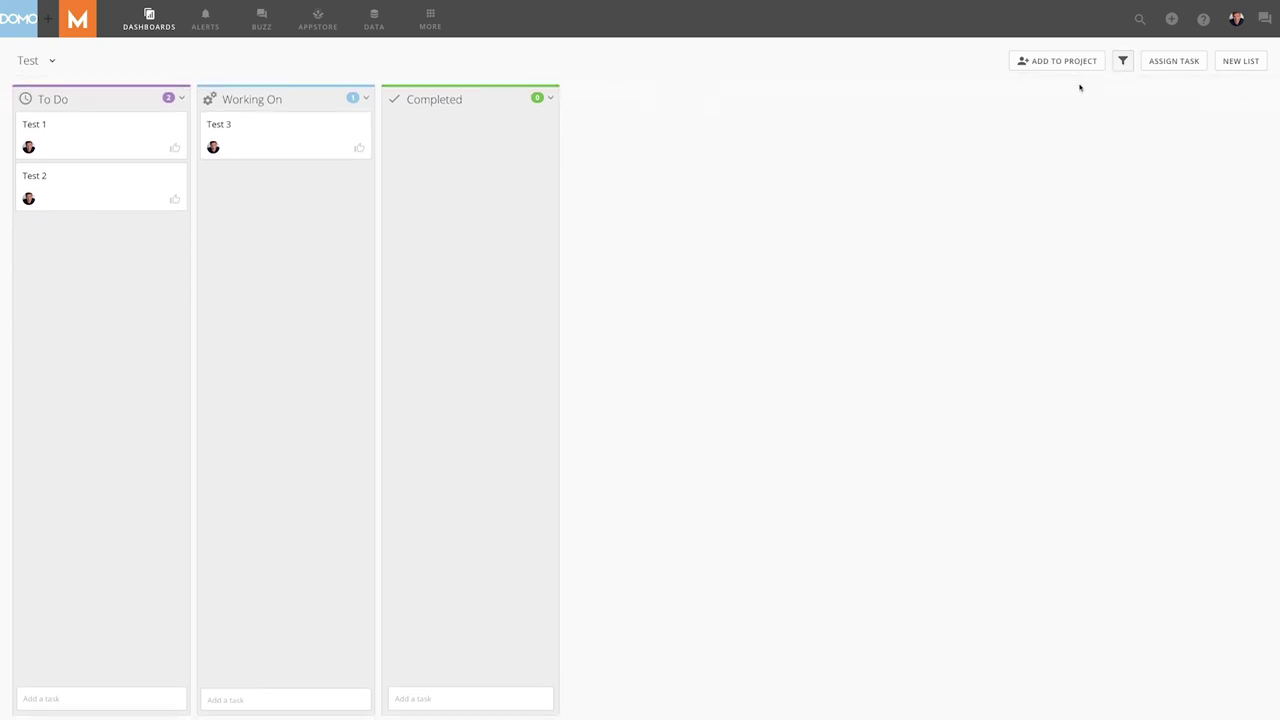
- Drag Test 1 to the top of Working On and Test 3 into Completed
drag(130, 141, 286, 131)
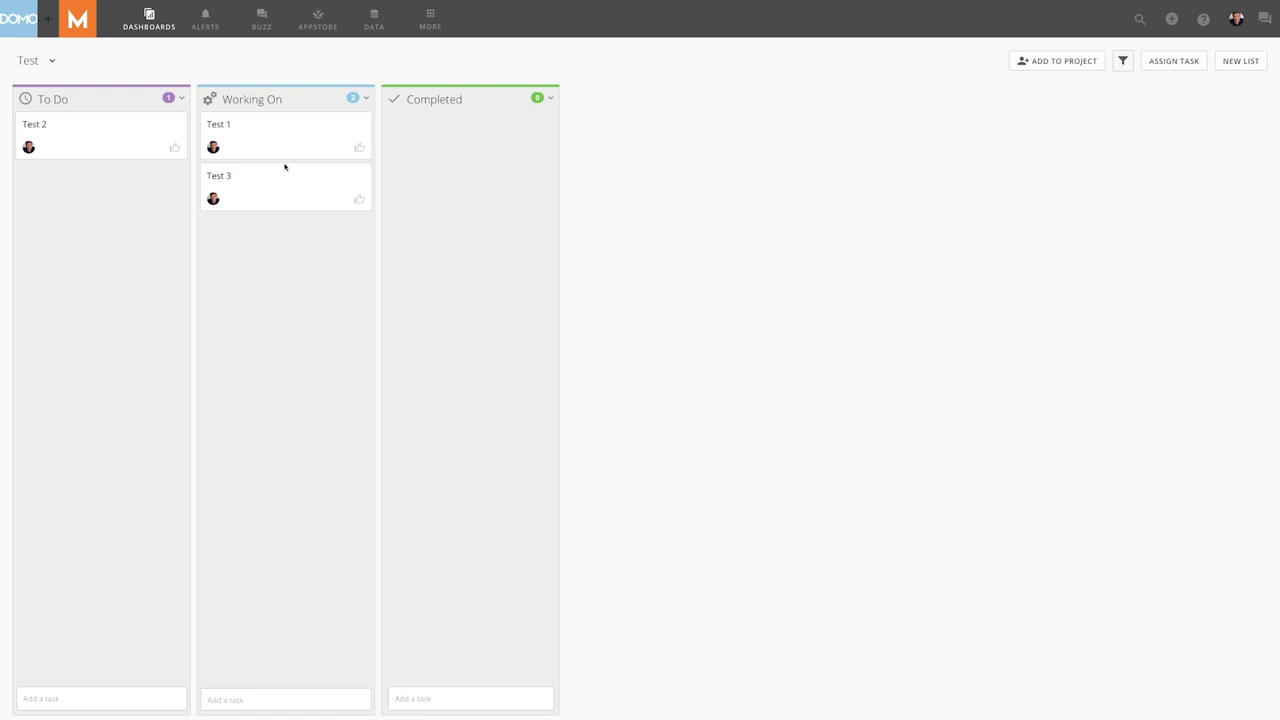
drag(286, 174, 452, 148)
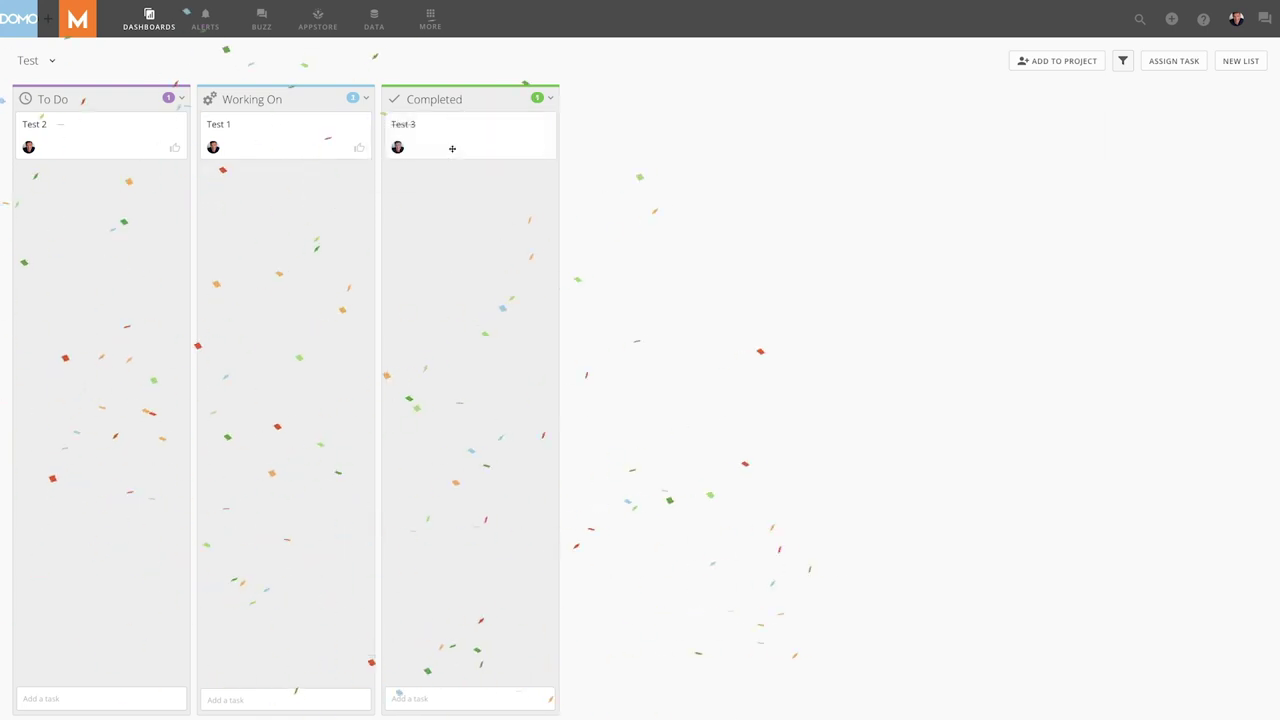